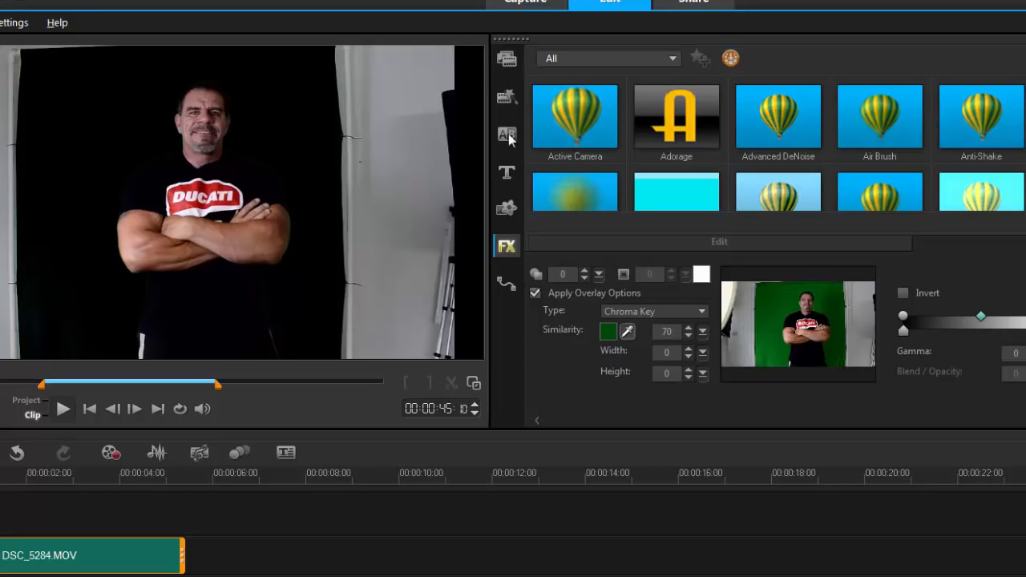
- Place the white (245,245,245) color clip from the Color graphics on the main video track above DSC_5284.MOV
click(507, 207)
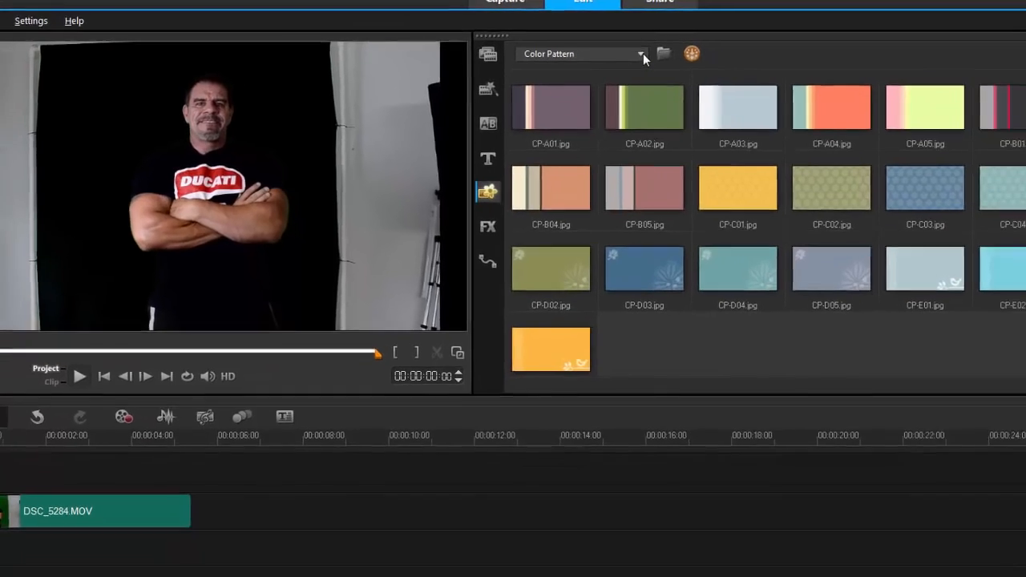
click(670, 58)
click(536, 60)
drag(962, 164, 204, 392)
- Scrub through the timeline to examine the keyed subject and backdrop against the white background
click(117, 360)
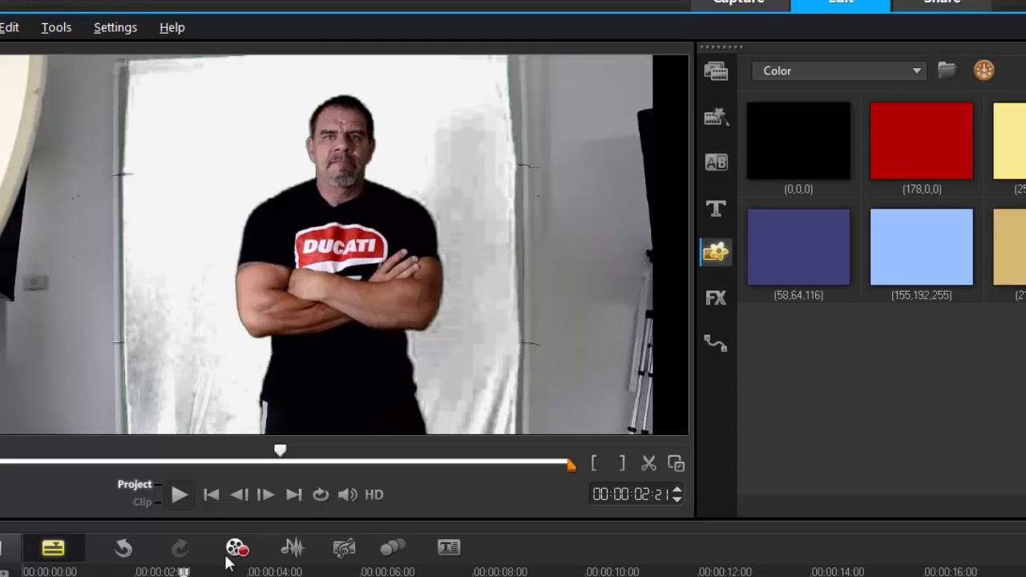
drag(183, 572, 211, 571)
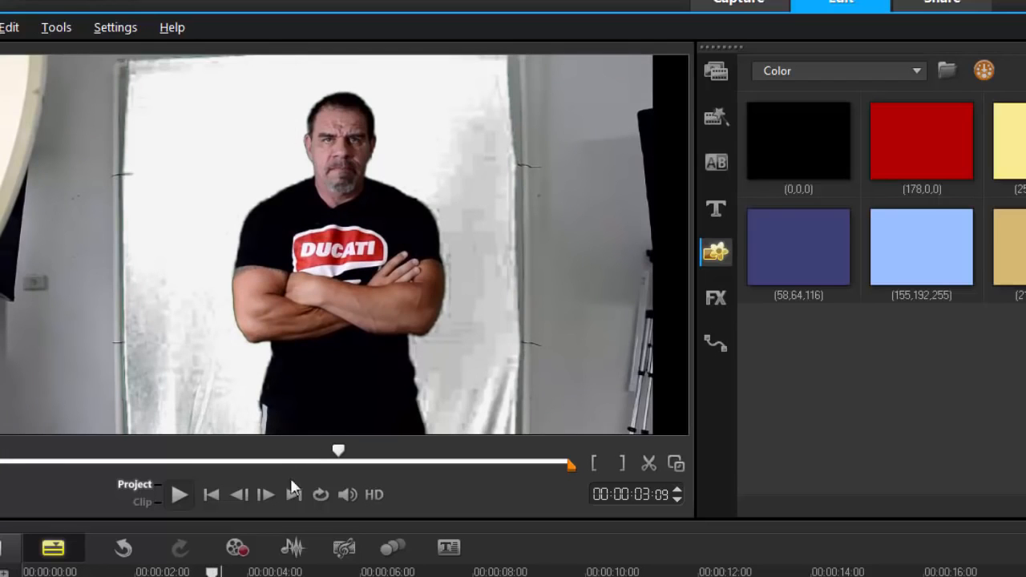
drag(217, 568, 153, 567)
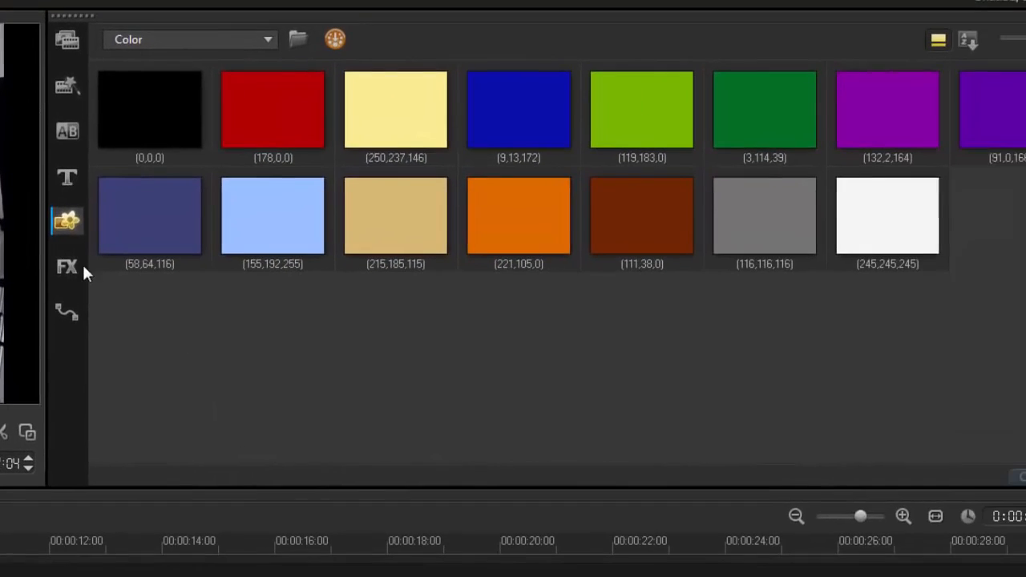
- Apply the Chroma Key filter from NewBlue Video Essentials II to the DSC_5284.MOV overlay clip
click(722, 296)
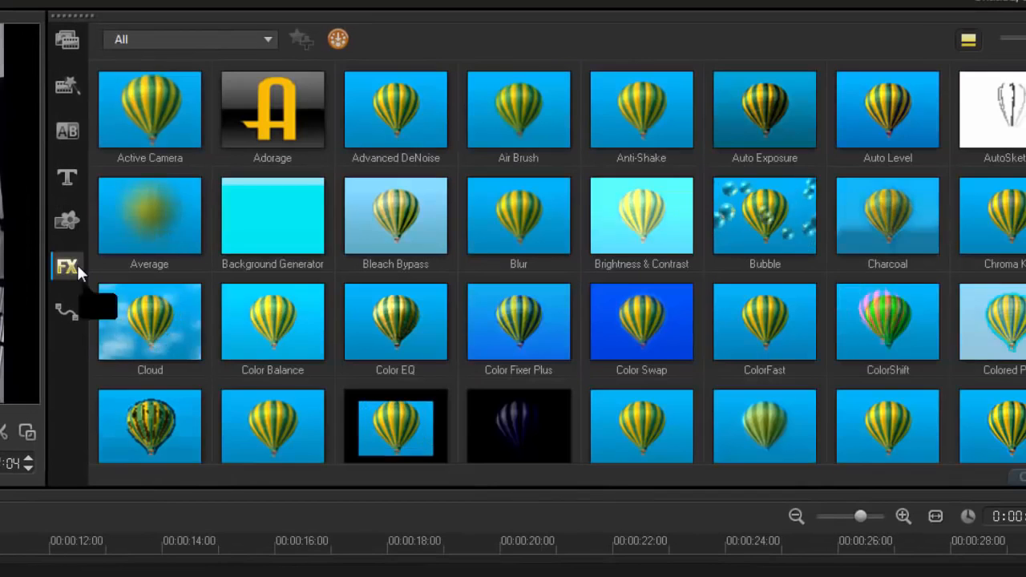
click(268, 38)
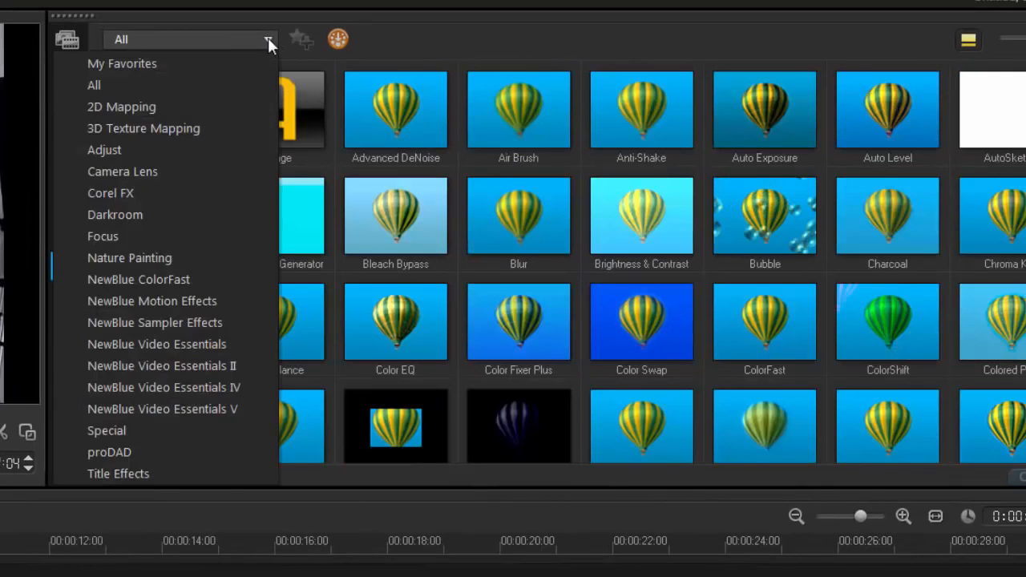
click(188, 368)
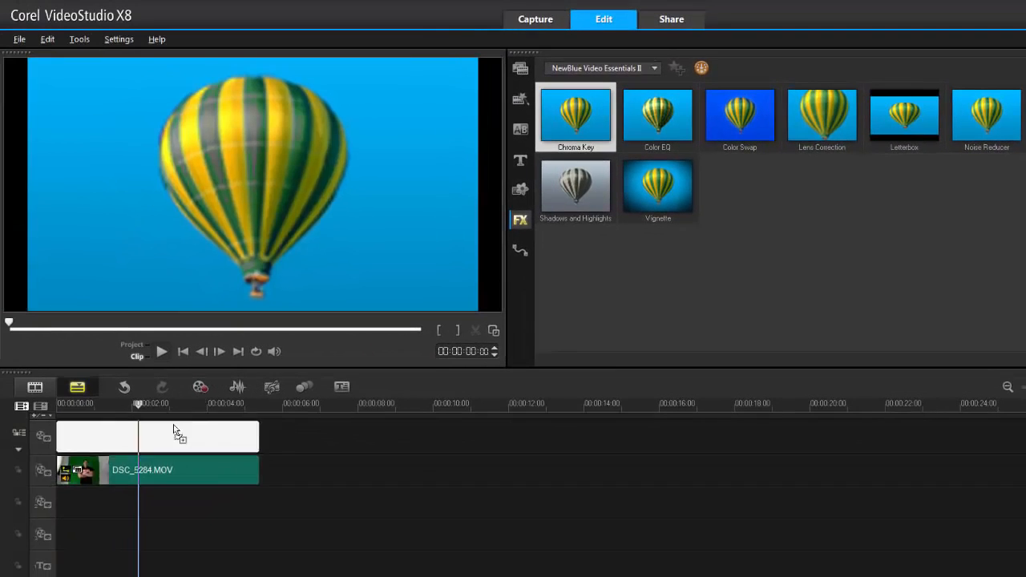
click(146, 471)
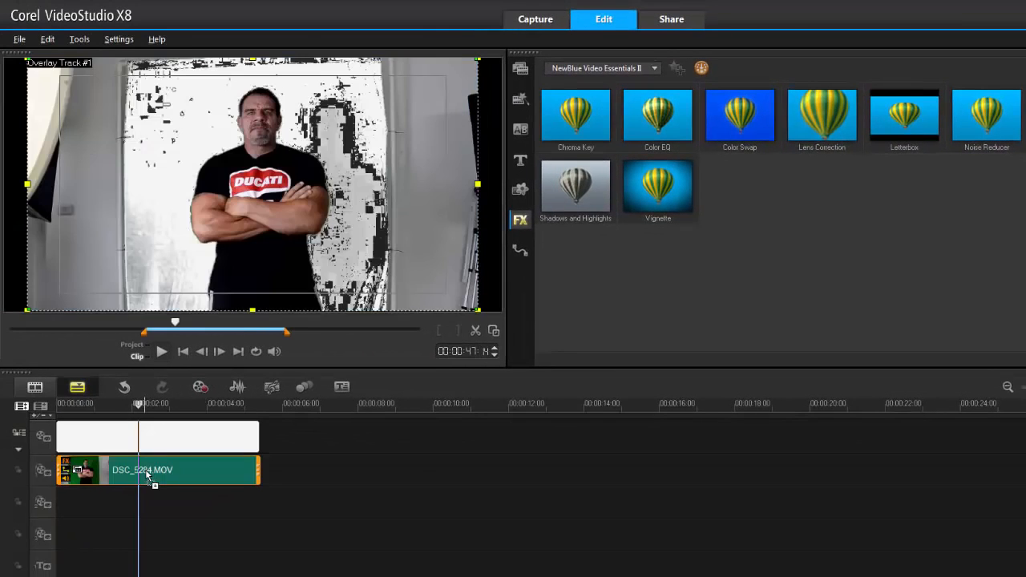
- Open the Chroma Key filter's customization for the overlay clip, go to the first keyframe and show the mask
double_click(146, 473)
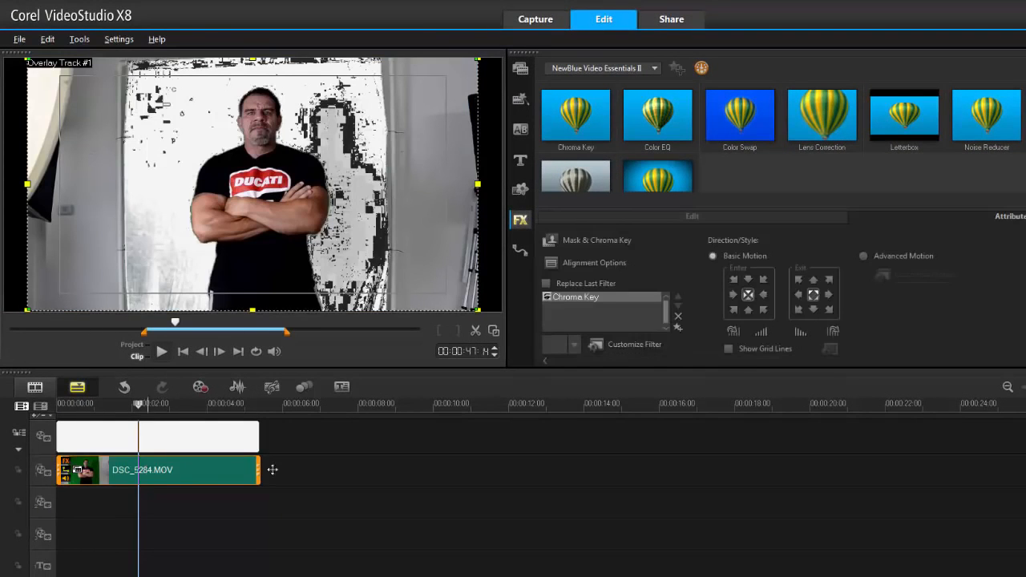
click(635, 345)
drag(623, 136, 862, 102)
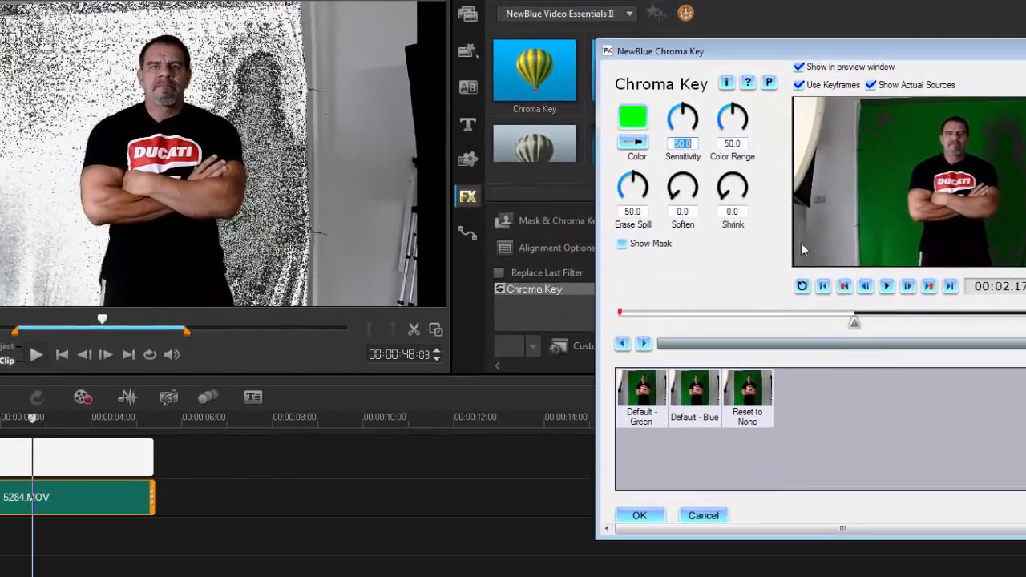
click(845, 287)
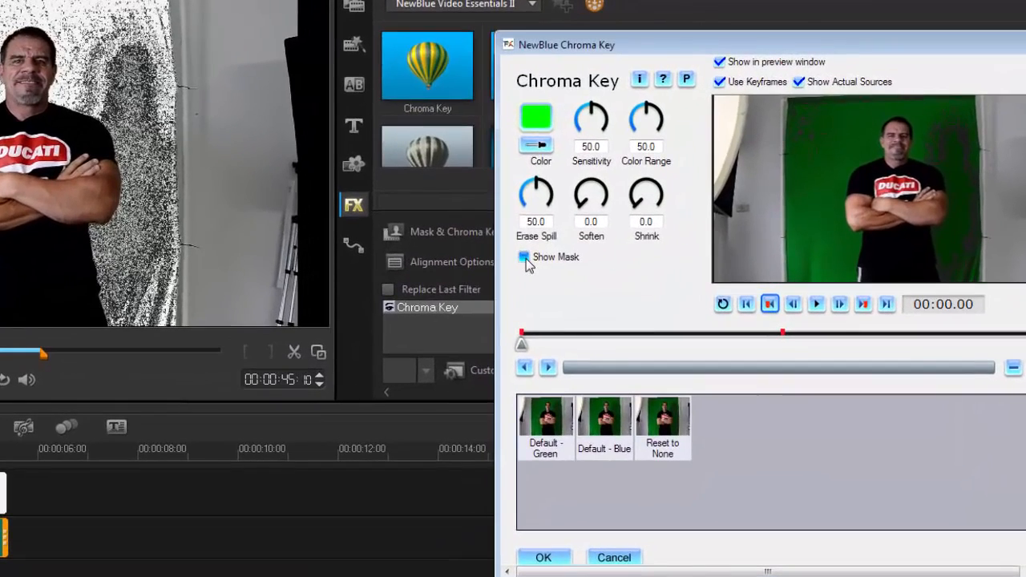
click(525, 257)
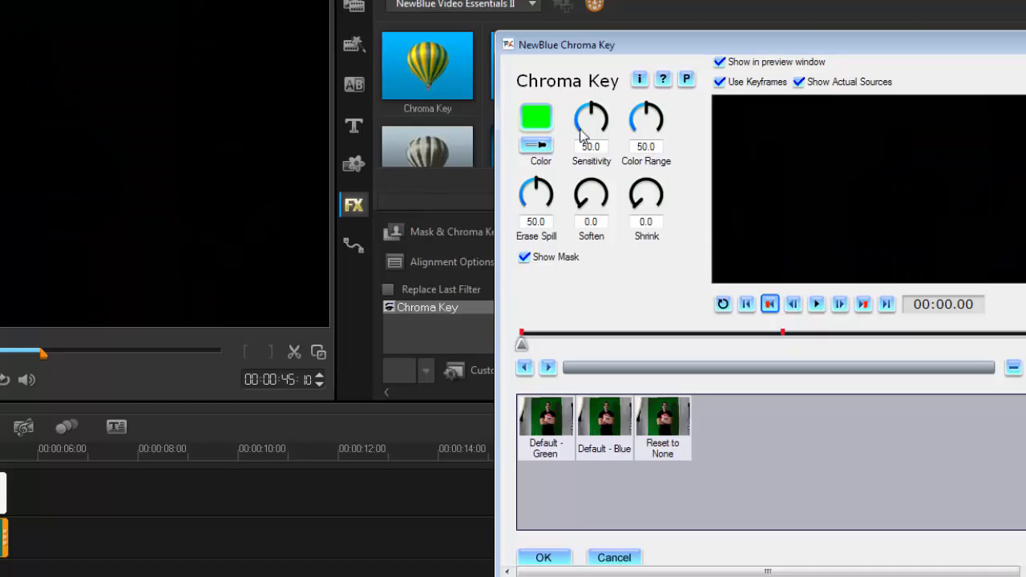
- Set the Chroma Key filter's Sensitivity to 77 at the first keyframe and hide the mask
scroll(597, 116, up, 3)
scroll(607, 121, up, 5)
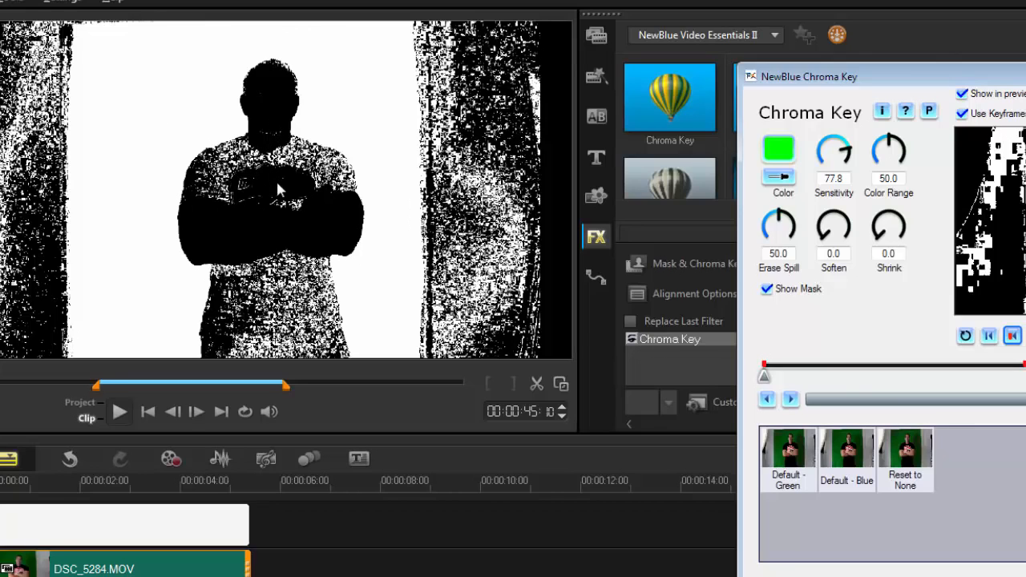
double_click(826, 178)
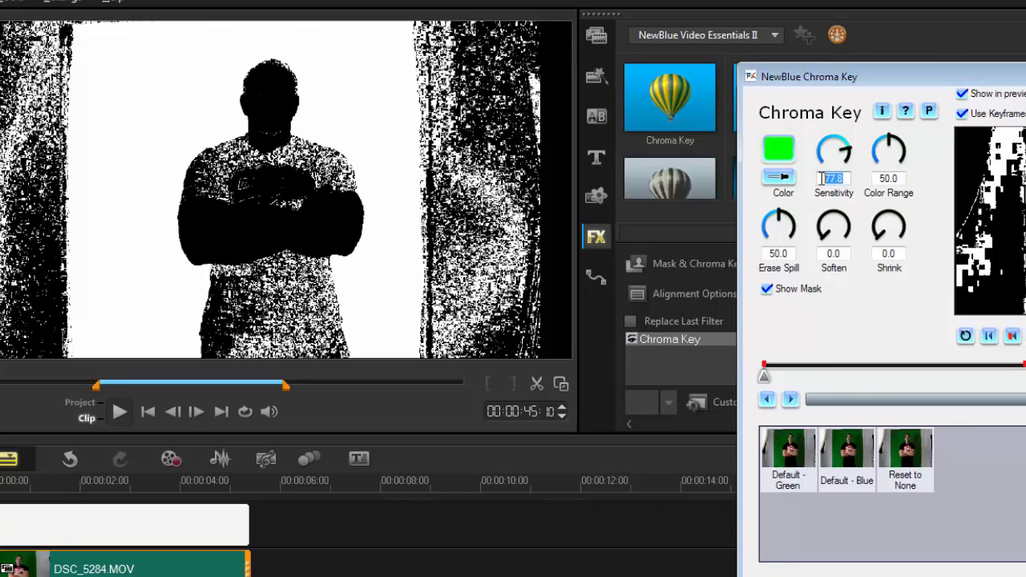
text(77)
key(Return)
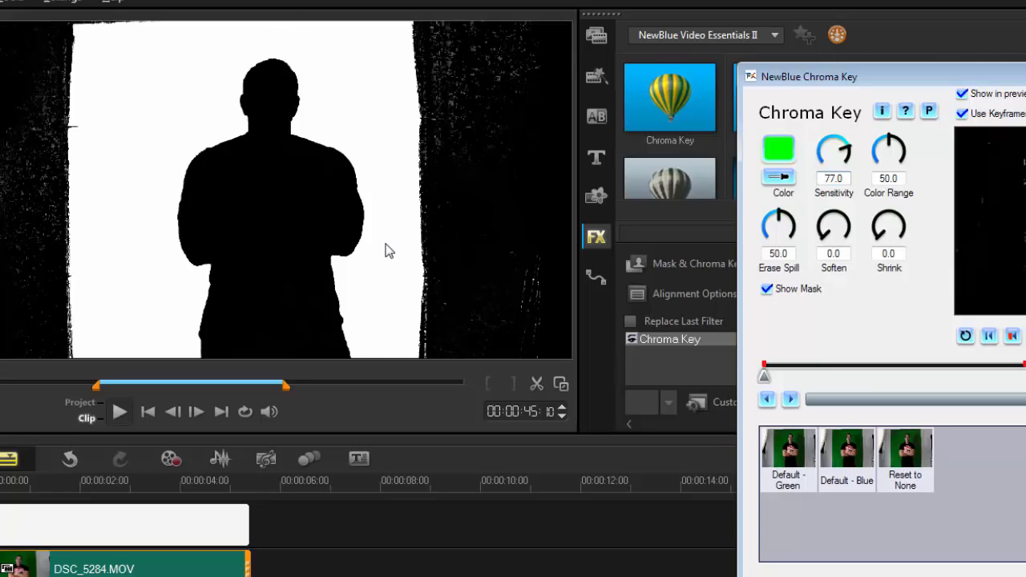
click(767, 291)
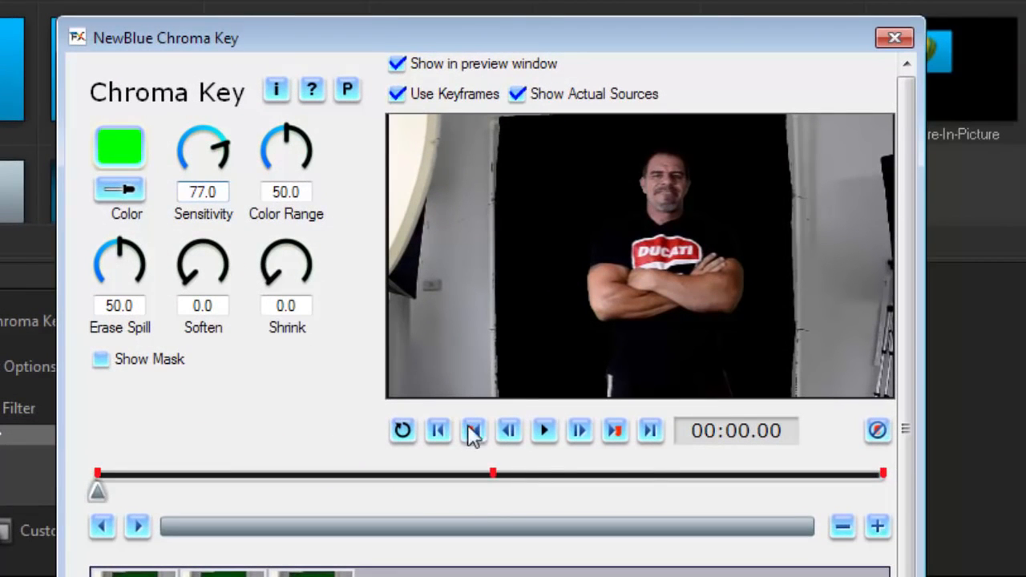
- Remove the filter's middle keyframe, go to the last keyframe at Sensitivity 77, and accept the Chroma Key settings
click(615, 430)
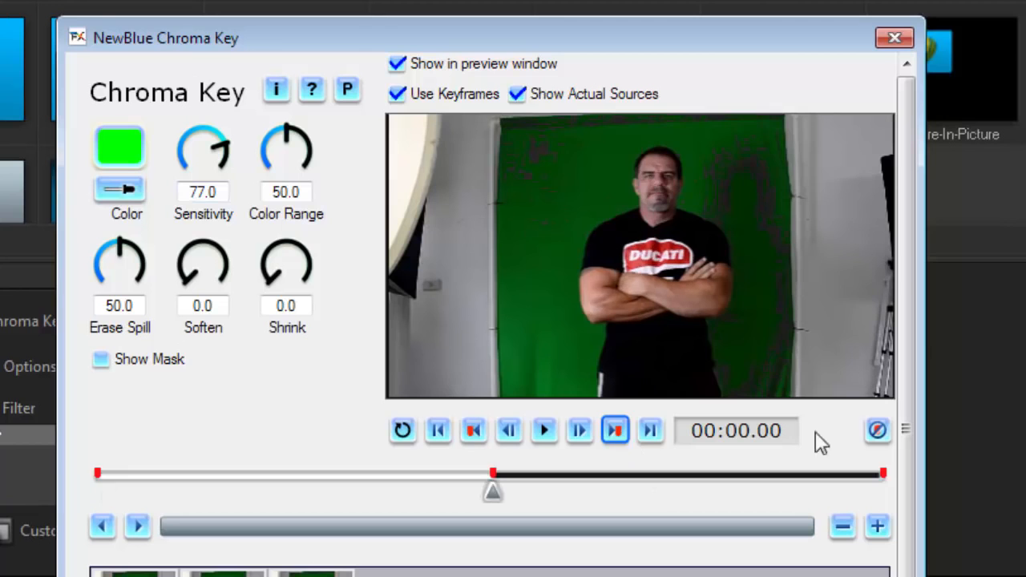
click(621, 429)
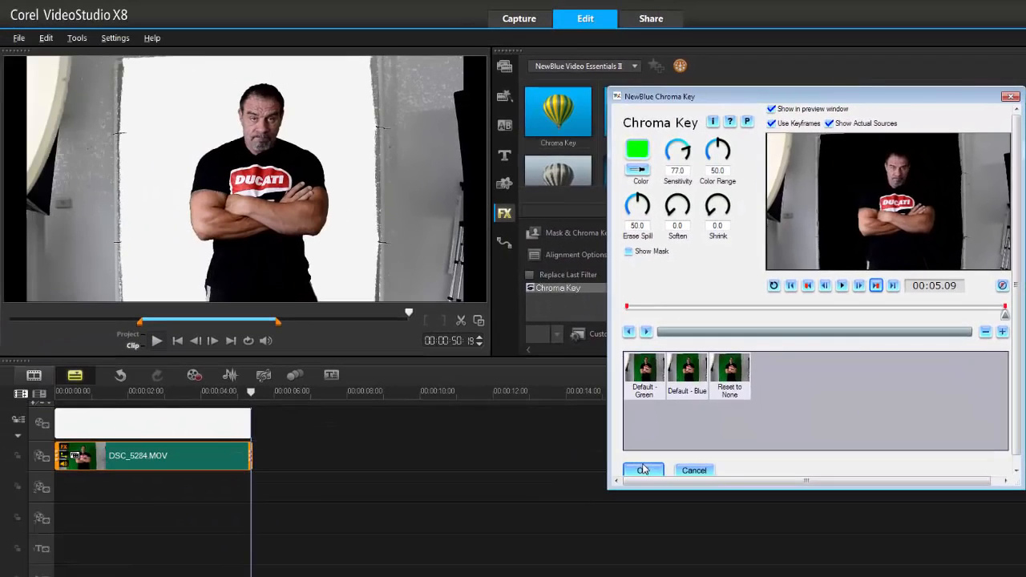
click(644, 470)
drag(251, 391, 116, 391)
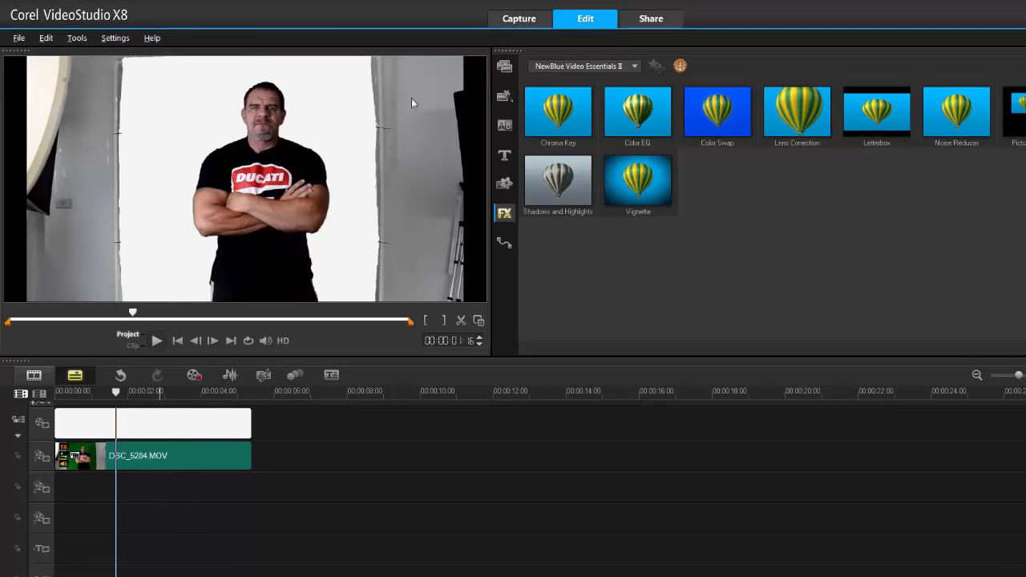
- Set the Width in the overlay clip's Mask & Chroma Key options to 46 and check it along the timeline
double_click(172, 454)
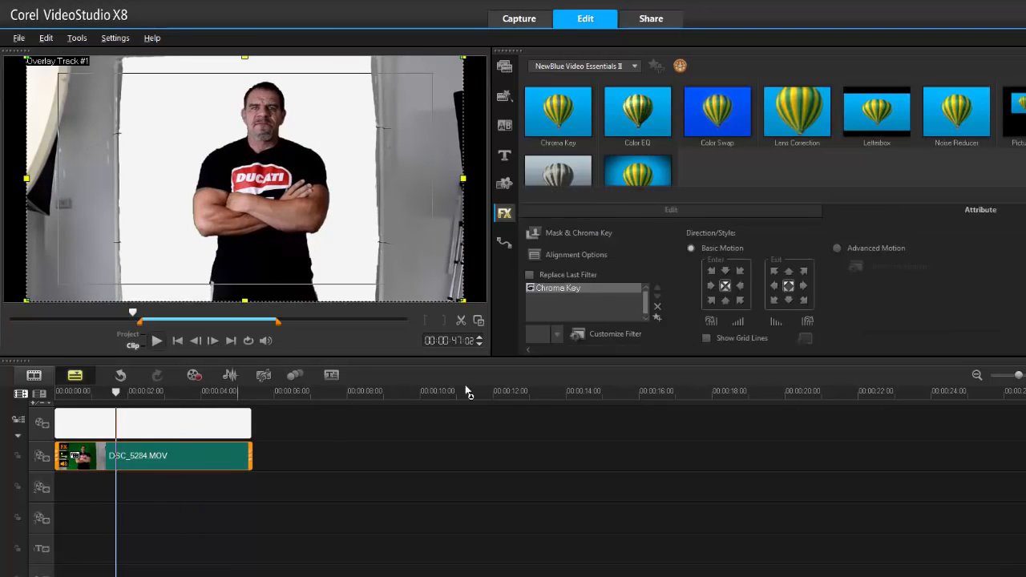
click(565, 234)
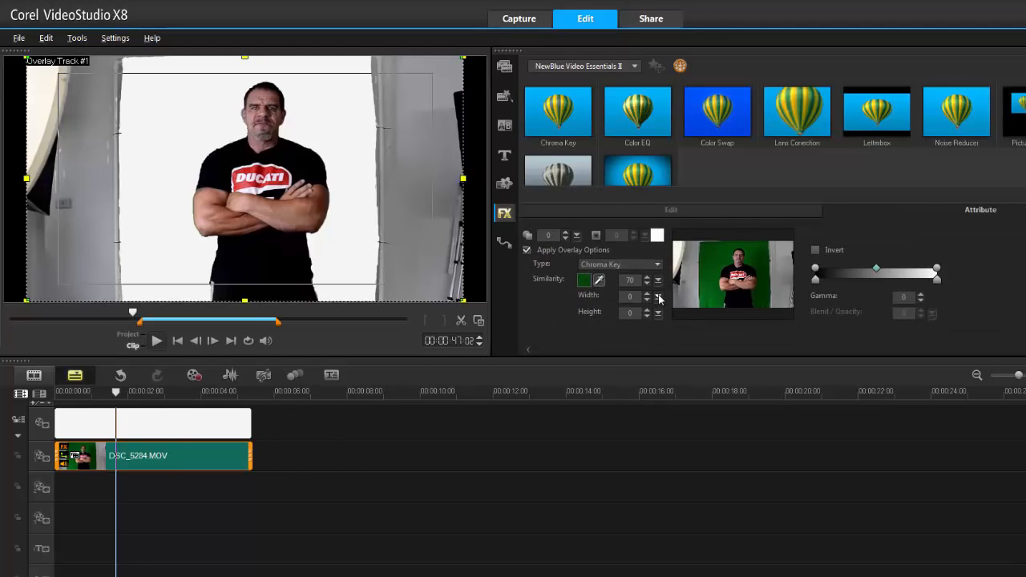
click(659, 297)
drag(680, 311, 688, 309)
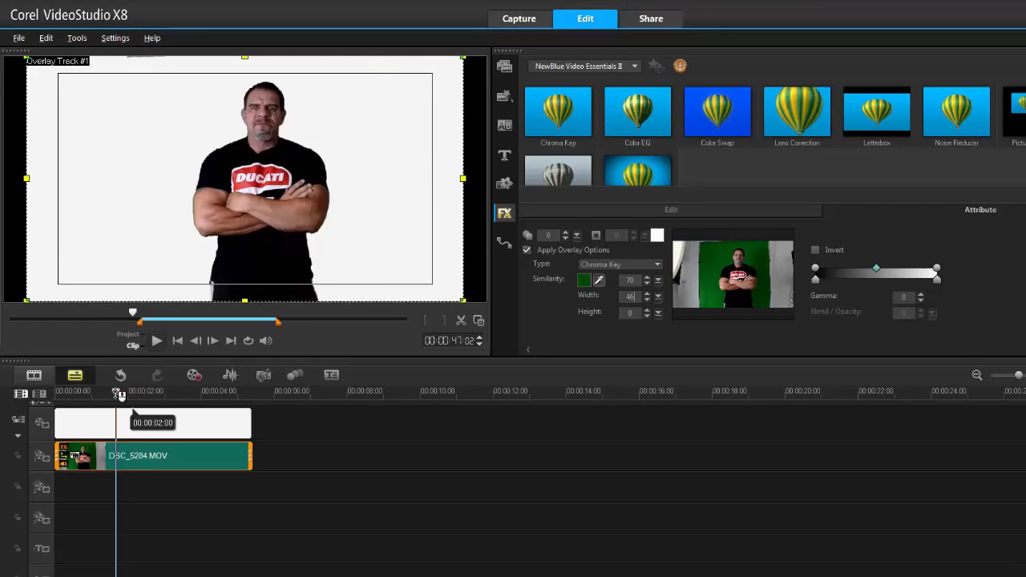
drag(133, 405, 54, 397)
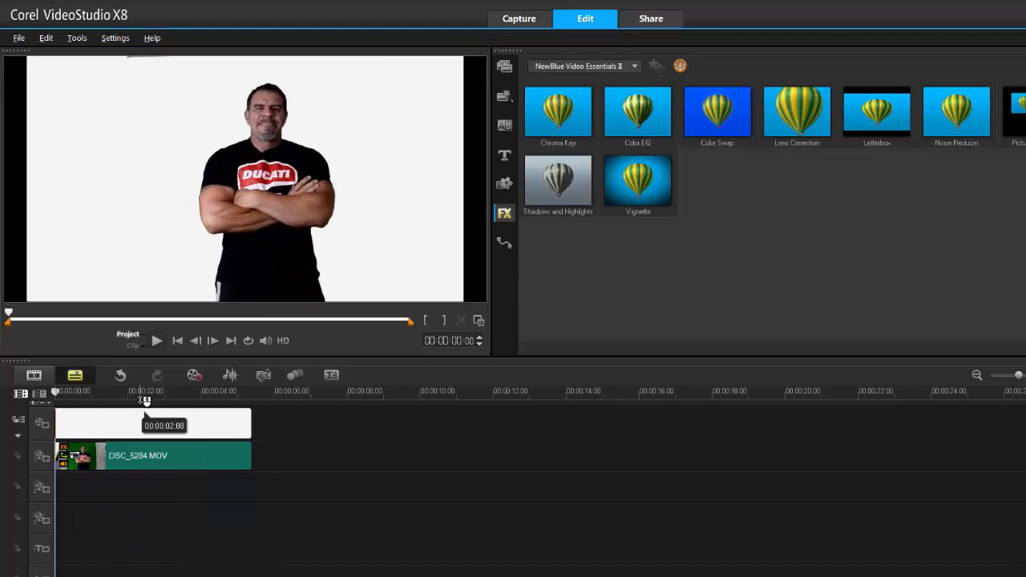
- Turn off the overlay clip's Chroma Key filter and set the Gamma in its Mask & Chroma Key options to -77
click(184, 455)
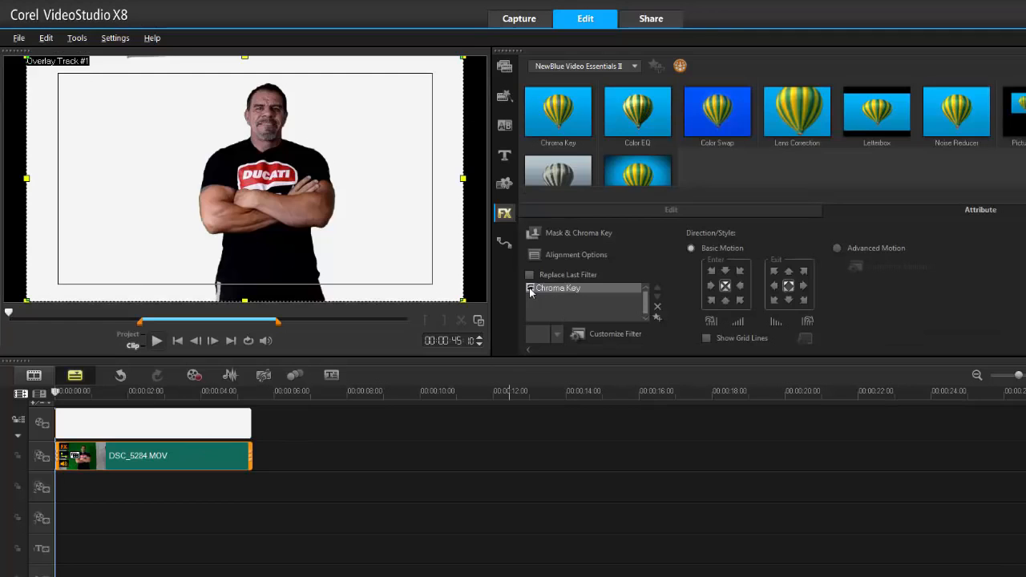
click(529, 288)
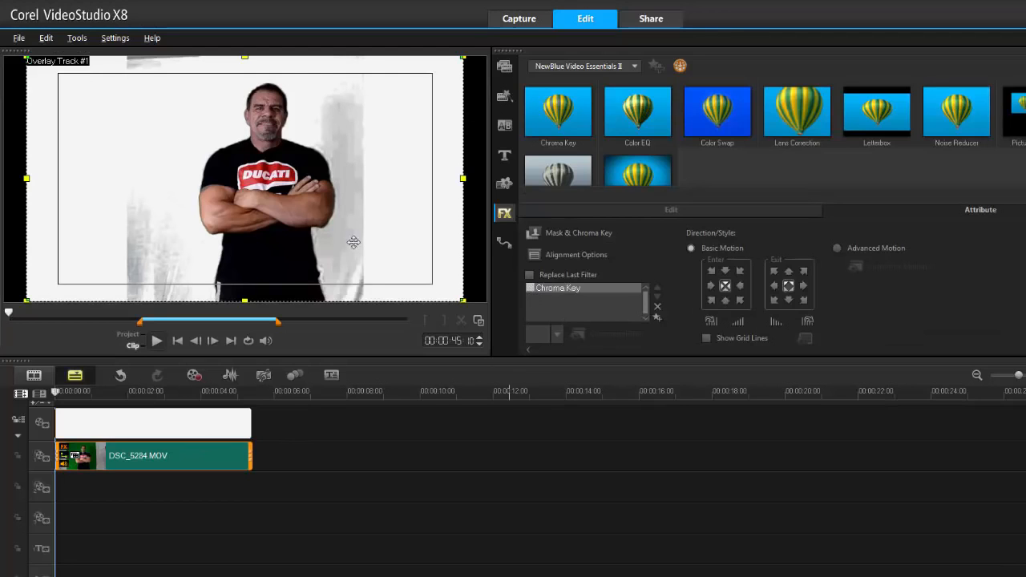
click(561, 236)
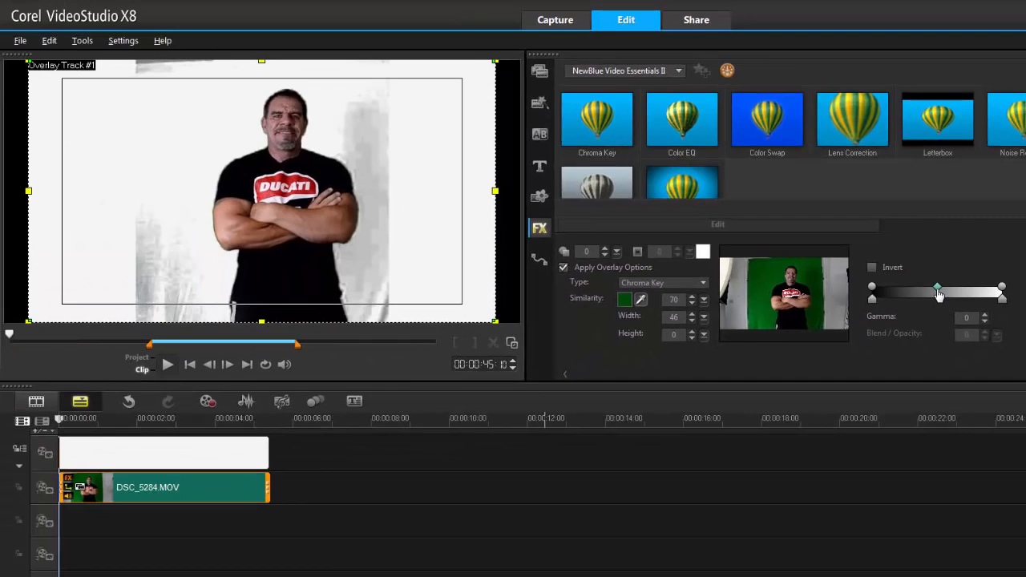
drag(565, 304, 562, 304)
drag(938, 295, 895, 297)
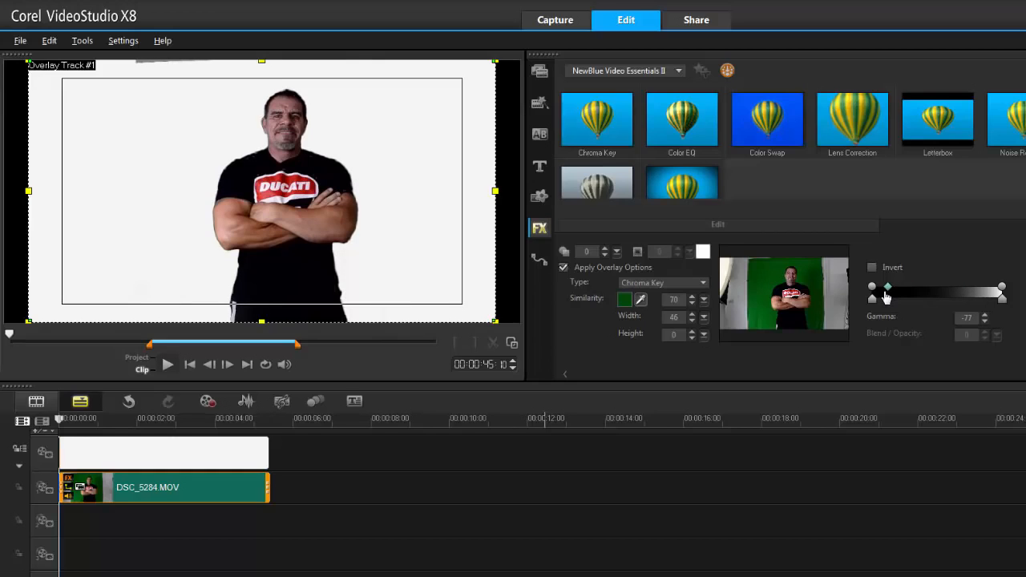
drag(94, 423, 61, 425)
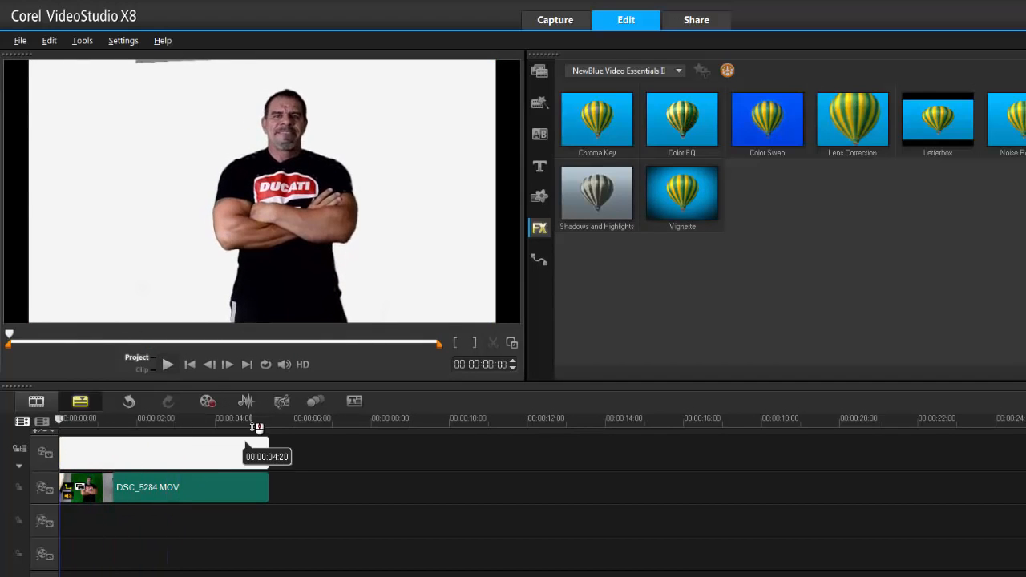
- Turn the Chroma Key filter back on for the DSC_5284.MOV overlay clip
click(140, 489)
double_click(139, 489)
click(567, 308)
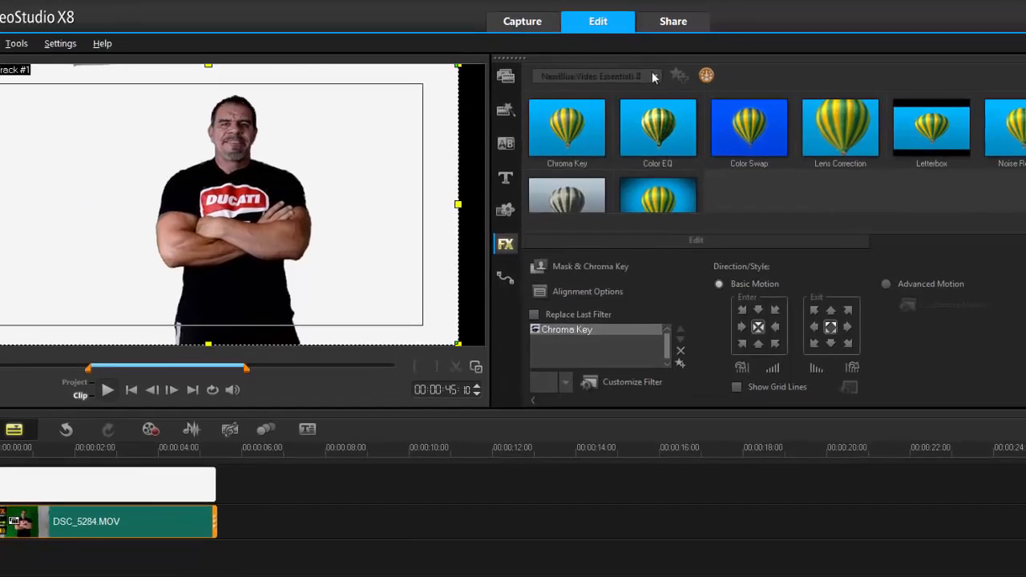
- Add the Drop Shadow filter from NewBlue Video Essentials IV to the overlay clip, toggling Chroma Key off and on to compare
click(658, 70)
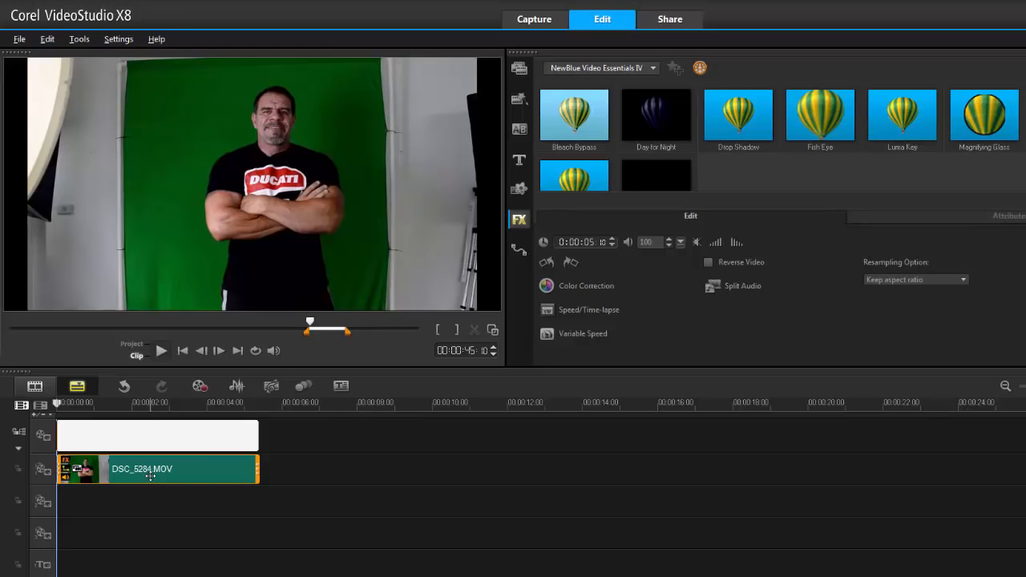
click(905, 223)
click(545, 297)
drag(739, 119, 149, 472)
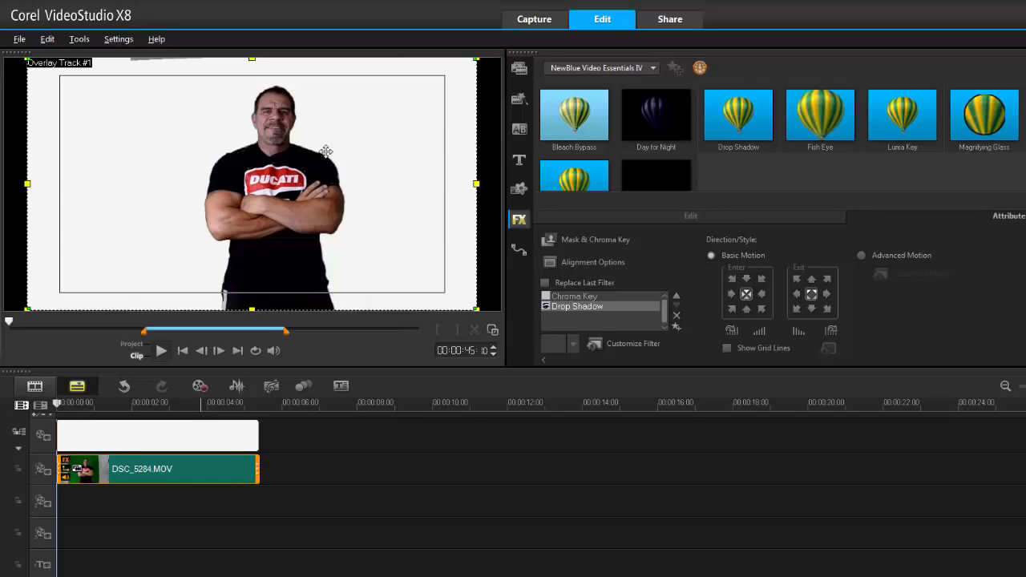
click(546, 296)
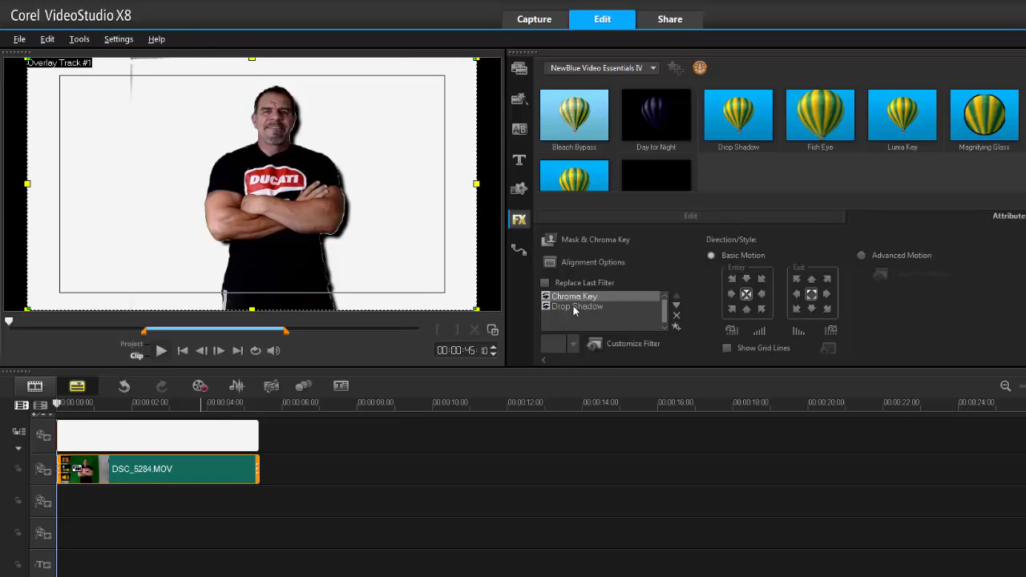
- In the overlay clip's NewBlue Chroma Key filter settings, set Shrink to 5 and Soften to 3
click(624, 343)
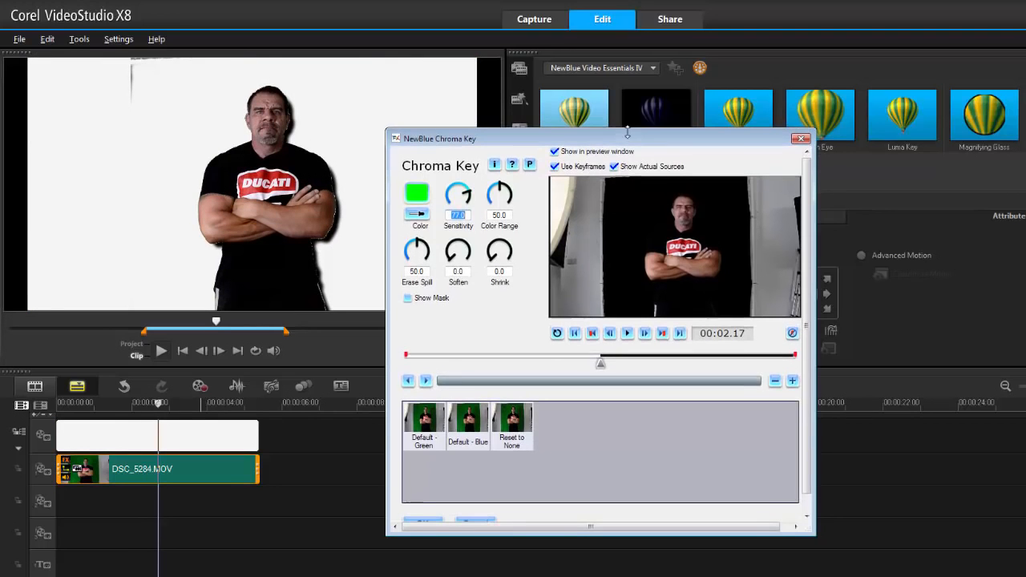
drag(609, 143, 813, 116)
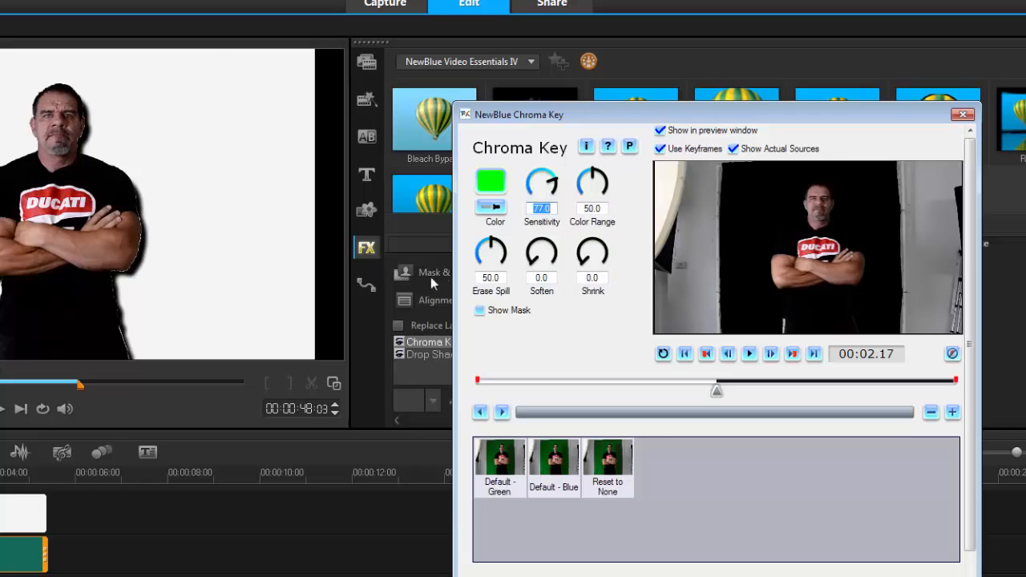
click(593, 277)
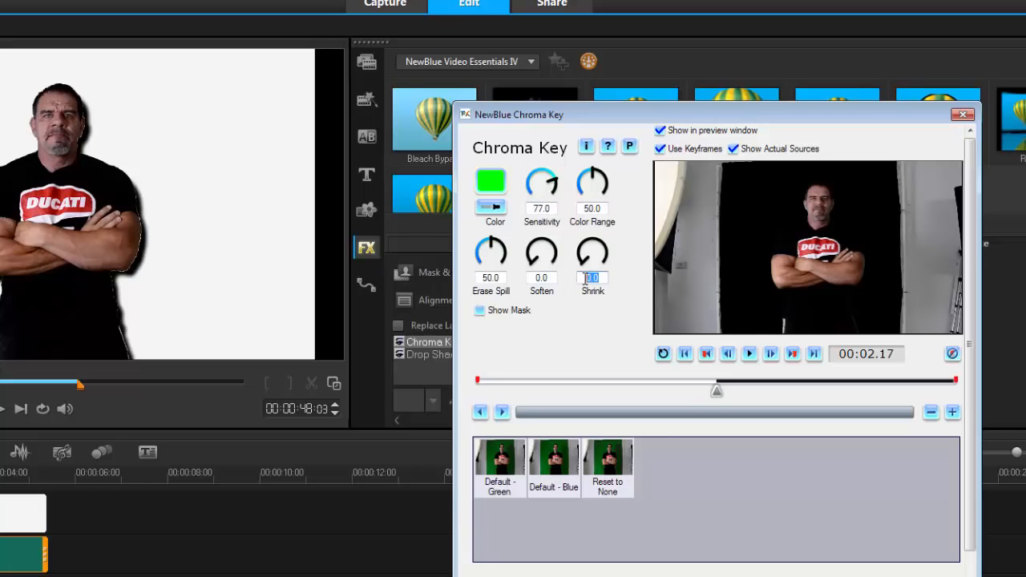
text(5)
key(Return)
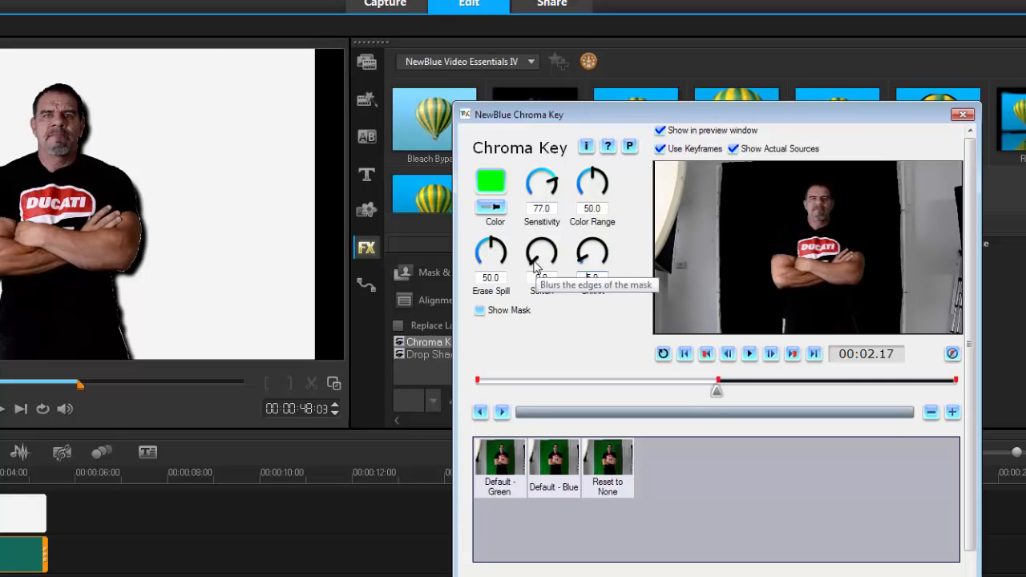
click(537, 276)
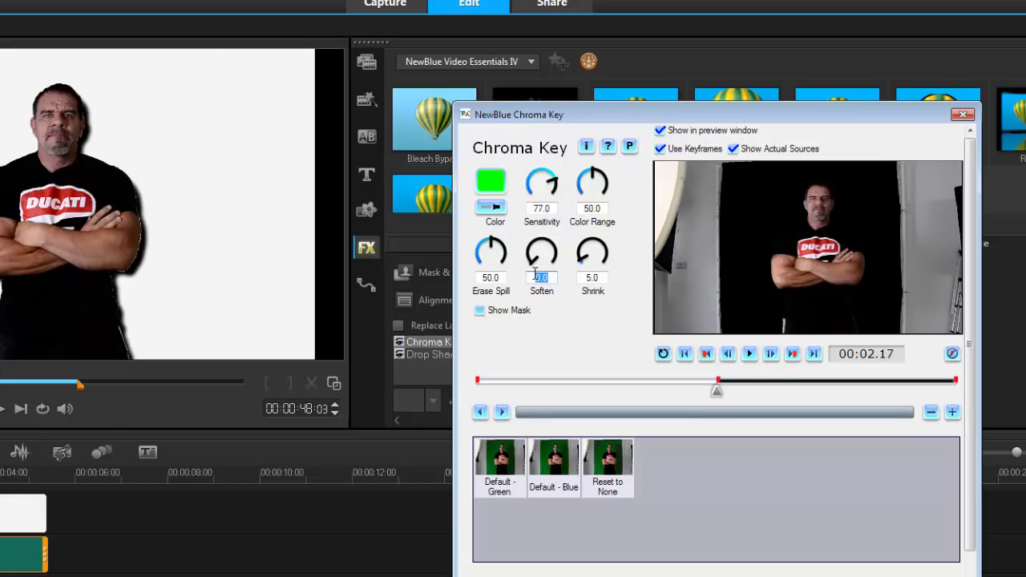
text(3)
key(Return)
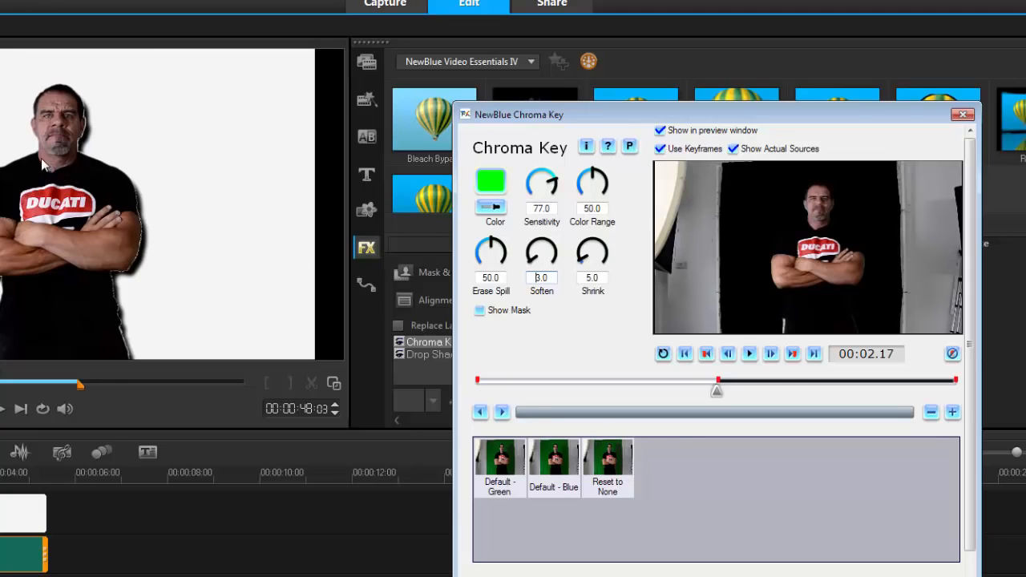
- Try a Soften of 95 in the Chroma Key filter with Show Mask on, and set Soften back to 3
click(551, 265)
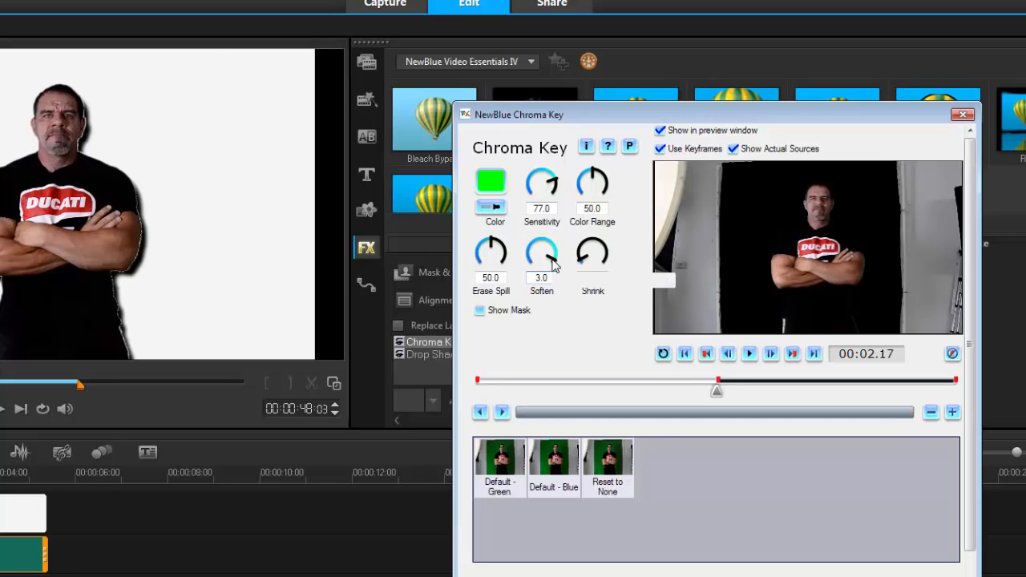
click(480, 312)
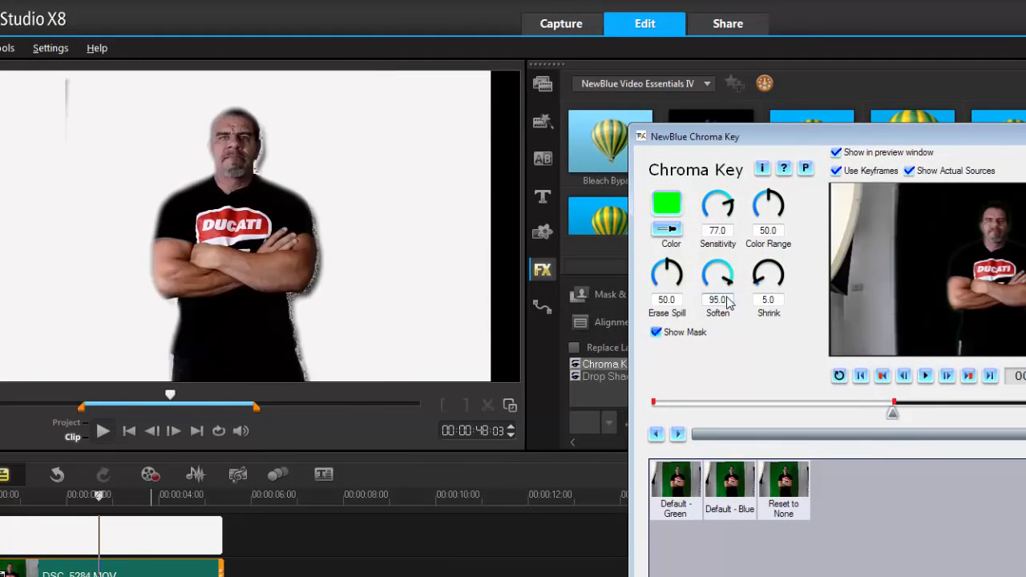
drag(727, 303, 706, 301)
text(3)
key(Return)
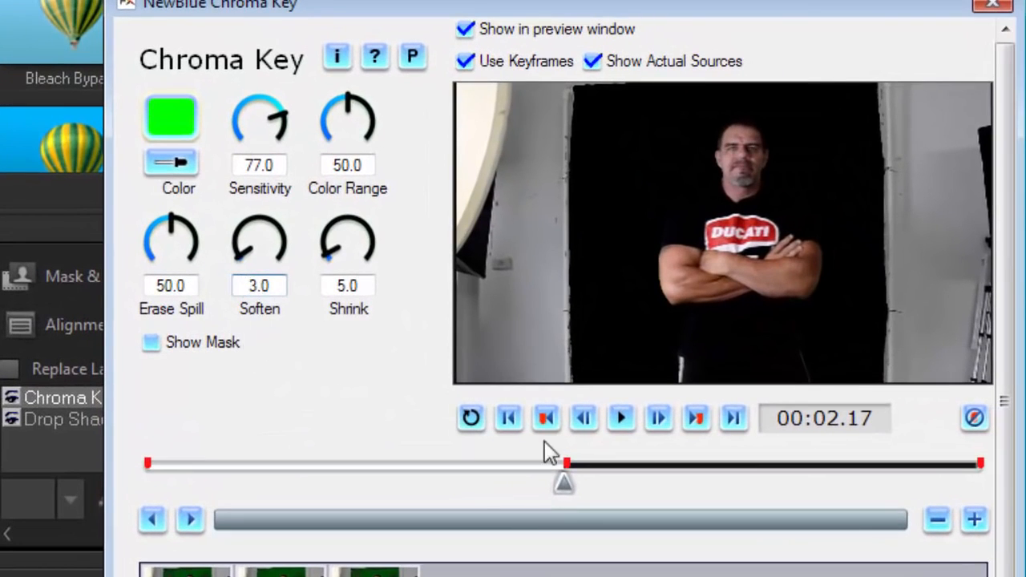
- Remove the middle Chroma Key keyframe, carry Soften 3 and Shrink 5 through to the last keyframe, and apply the filter settings
click(546, 429)
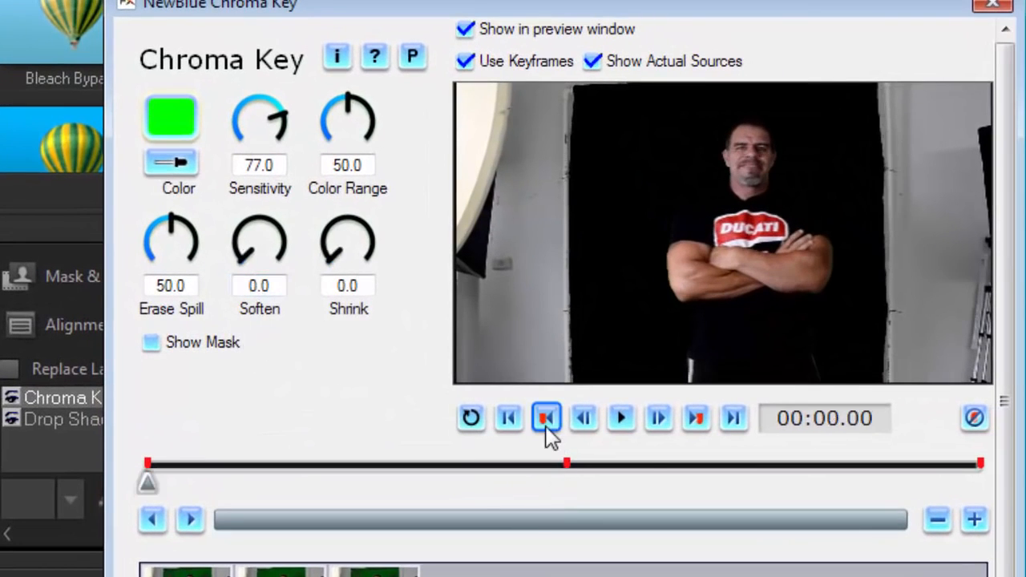
click(695, 418)
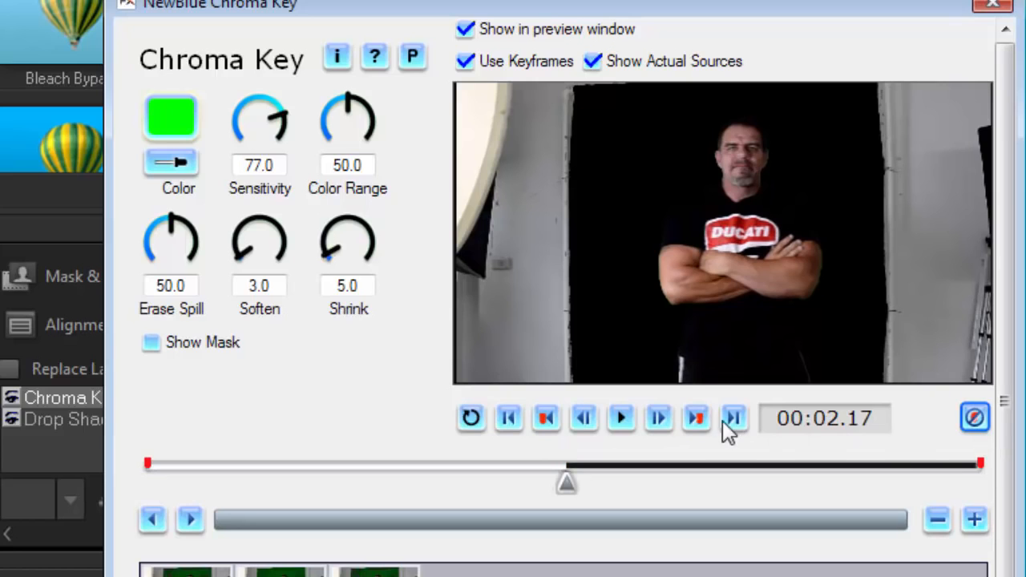
click(697, 417)
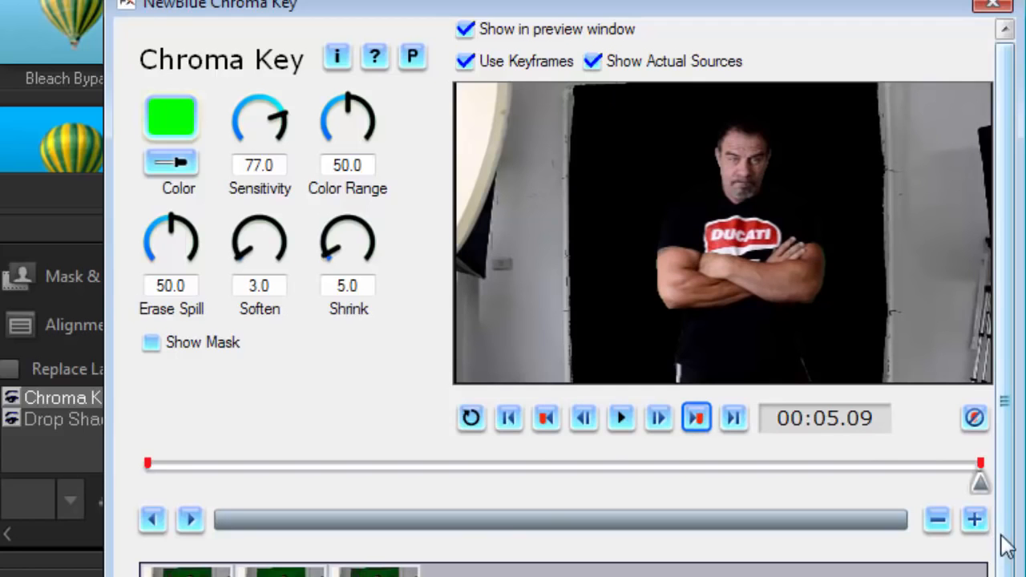
scroll(1002, 550, down, 1)
key(Return)
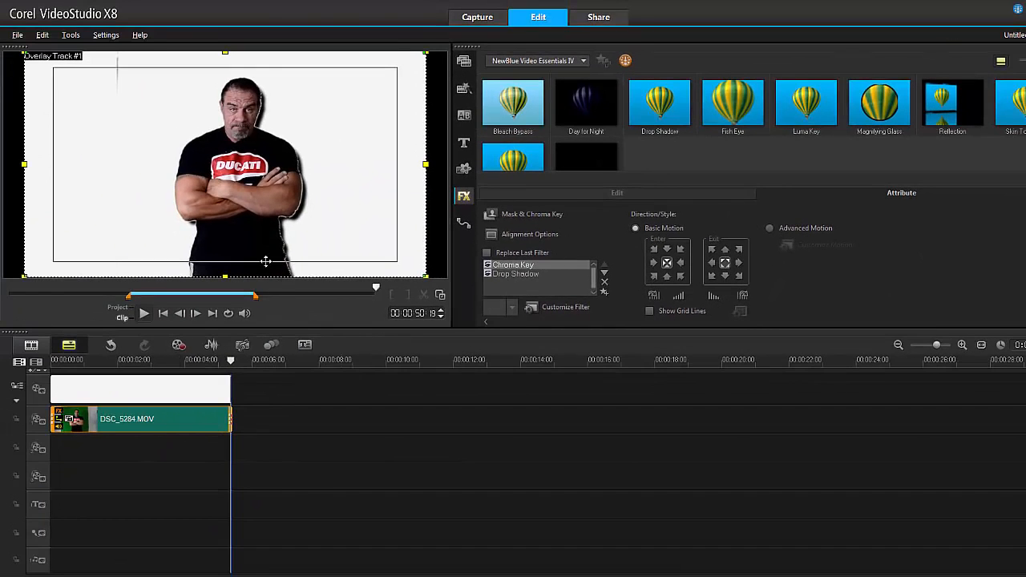
- Open the clip's Drop Shadow filter settings, go to the first keyframe and increase the shadow Offset to 33.3
click(516, 274)
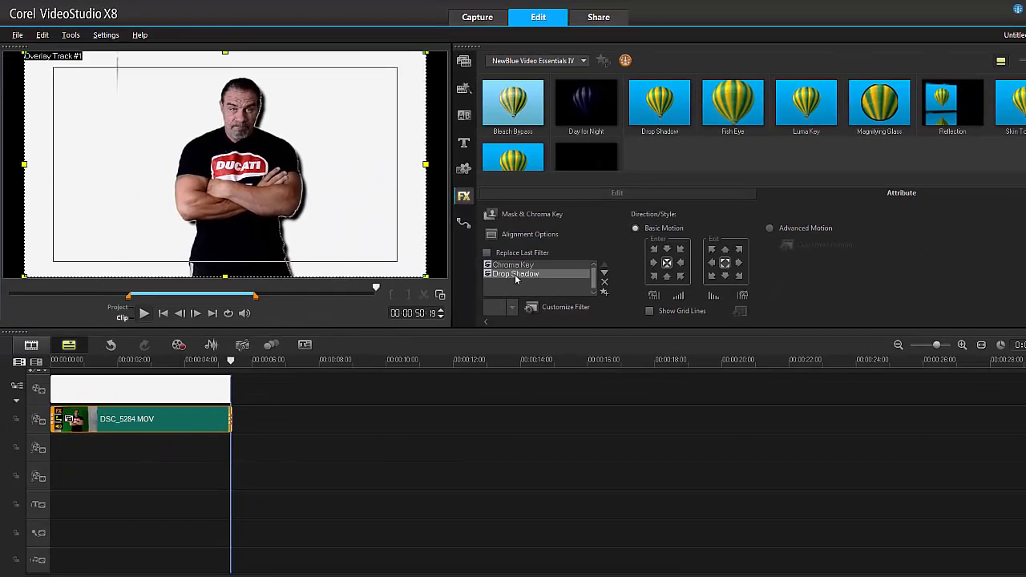
click(566, 307)
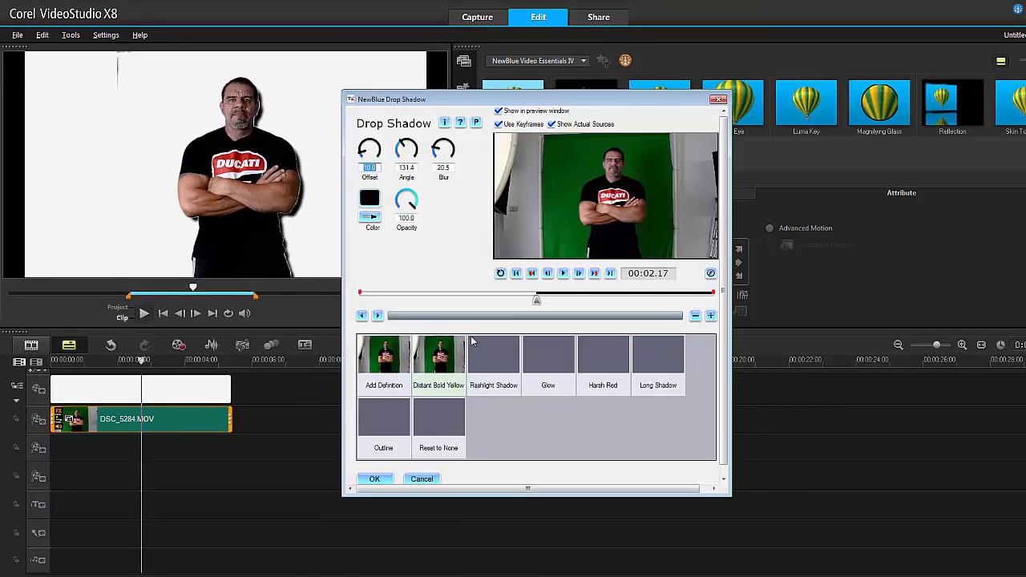
drag(542, 105, 619, 111)
click(613, 279)
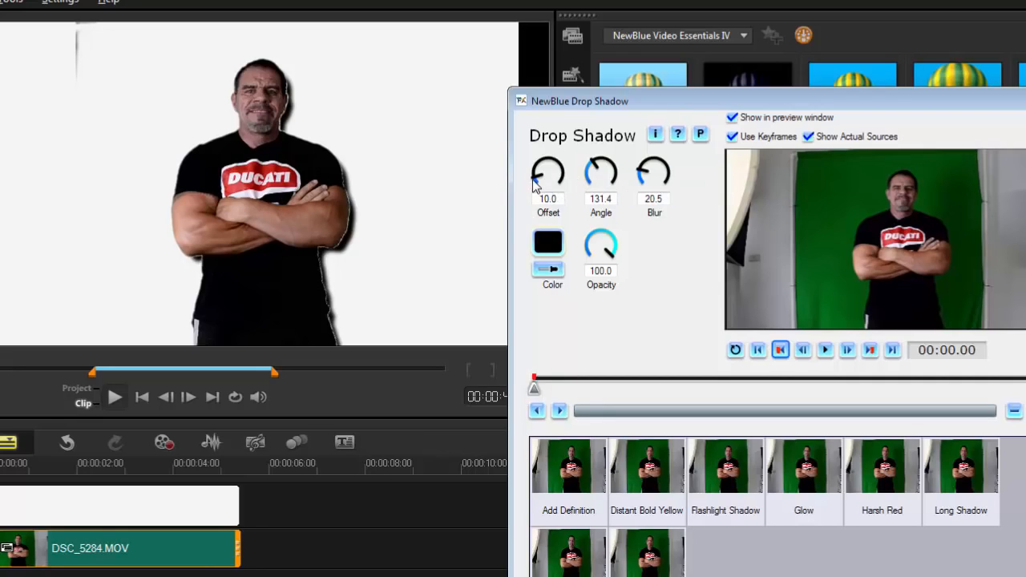
drag(534, 181, 537, 163)
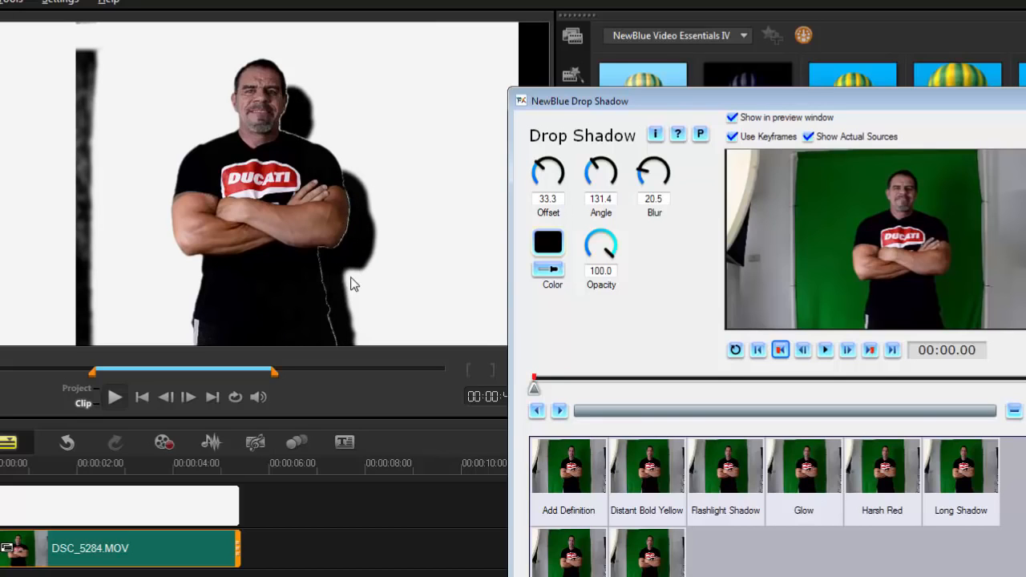
- Reduce the drop shadow's Offset to 20.2, lower its Opacity for a fainter shadow, and apply the settings
drag(643, 105, 970, 201)
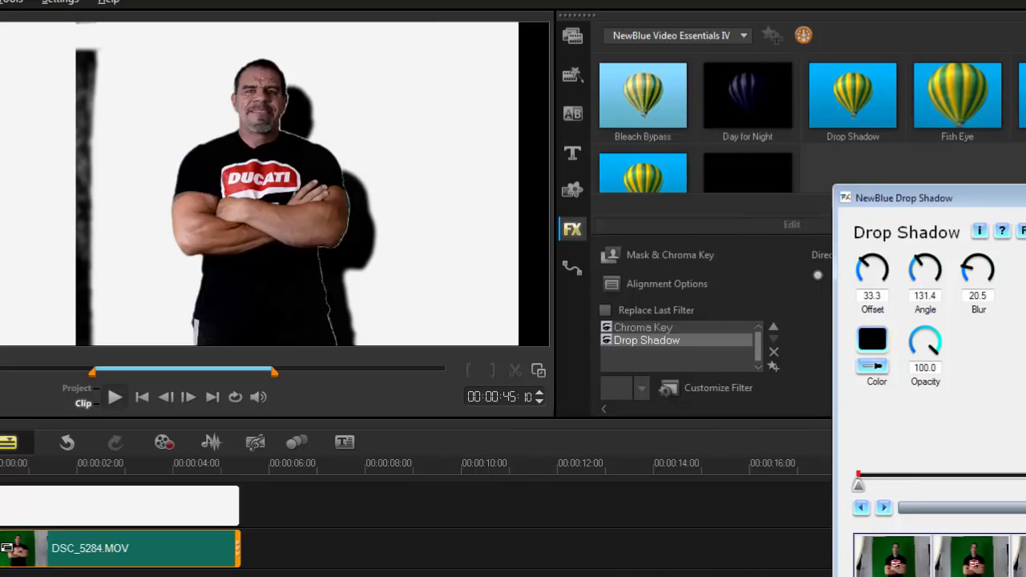
drag(1025, 200, 934, 146)
drag(711, 212, 710, 215)
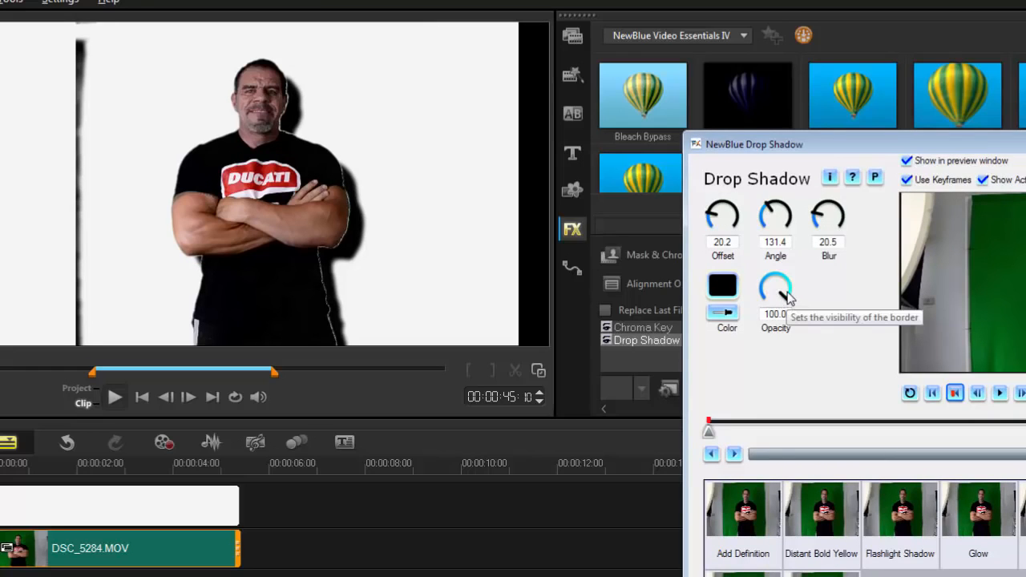
drag(789, 298, 790, 294)
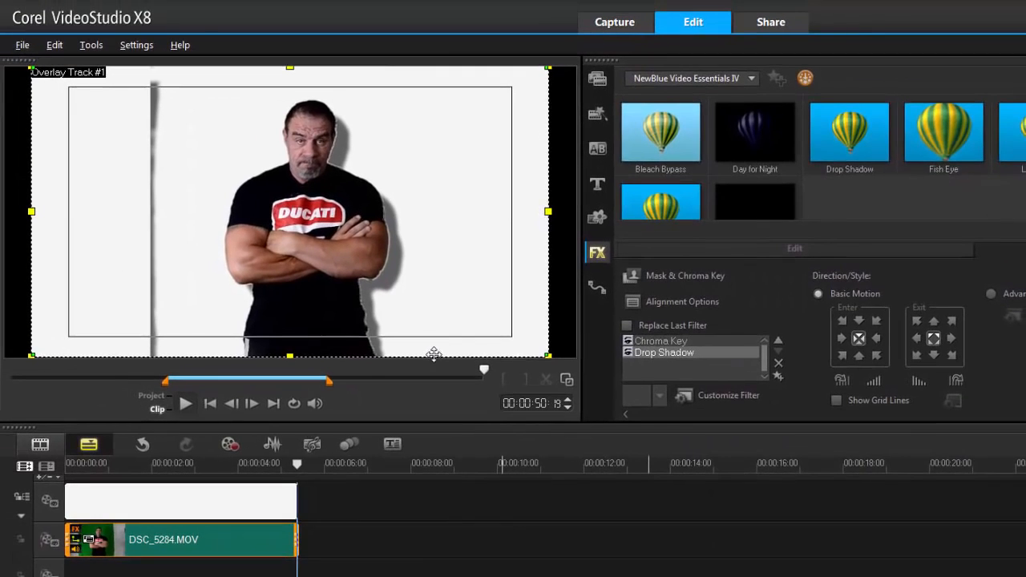
- Set the Width in the overlay clip's Mask & Chroma Key options to 50
click(679, 278)
click(767, 348)
click(767, 349)
click(767, 348)
click(767, 348)
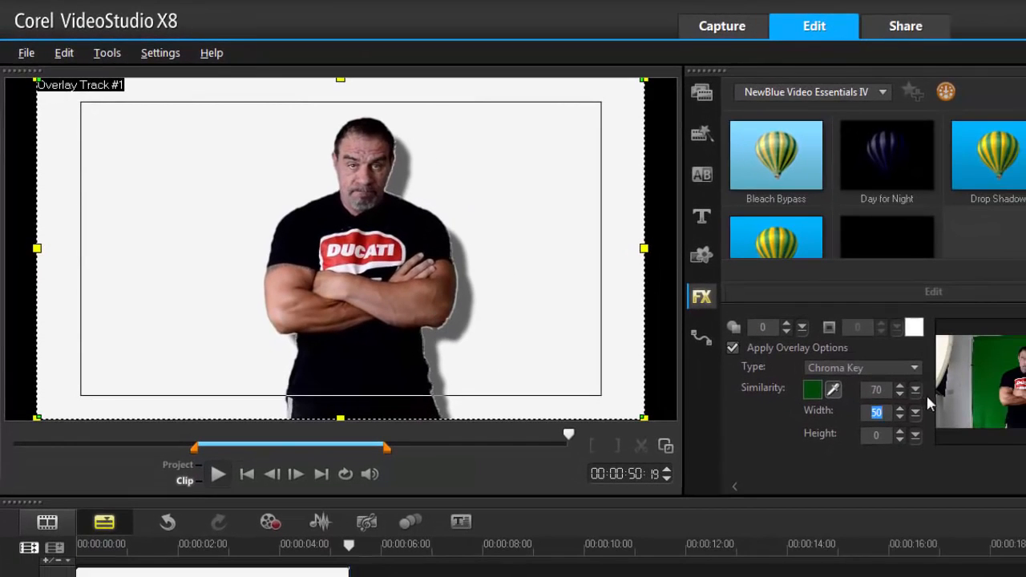
- Lower the overlay's Chroma Key Similarity to 23 and check the keyed clip along the timeline
click(916, 390)
drag(917, 408, 903, 411)
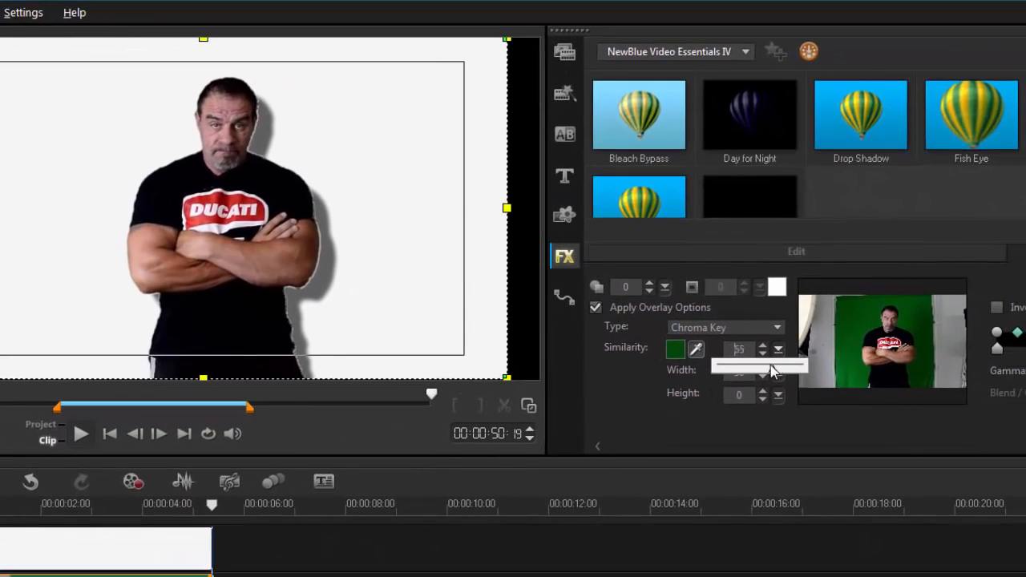
drag(765, 366, 736, 367)
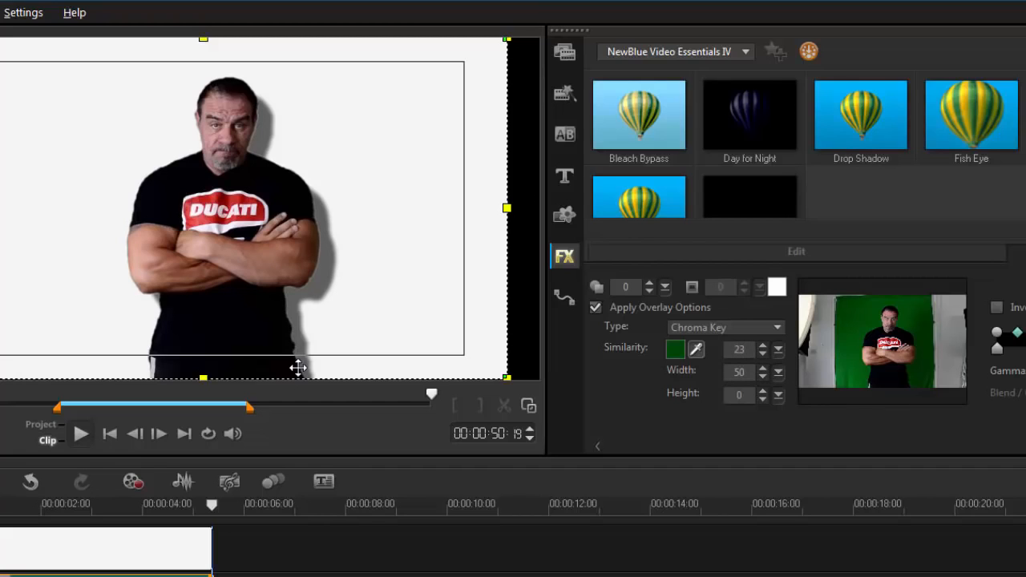
drag(213, 506, 70, 507)
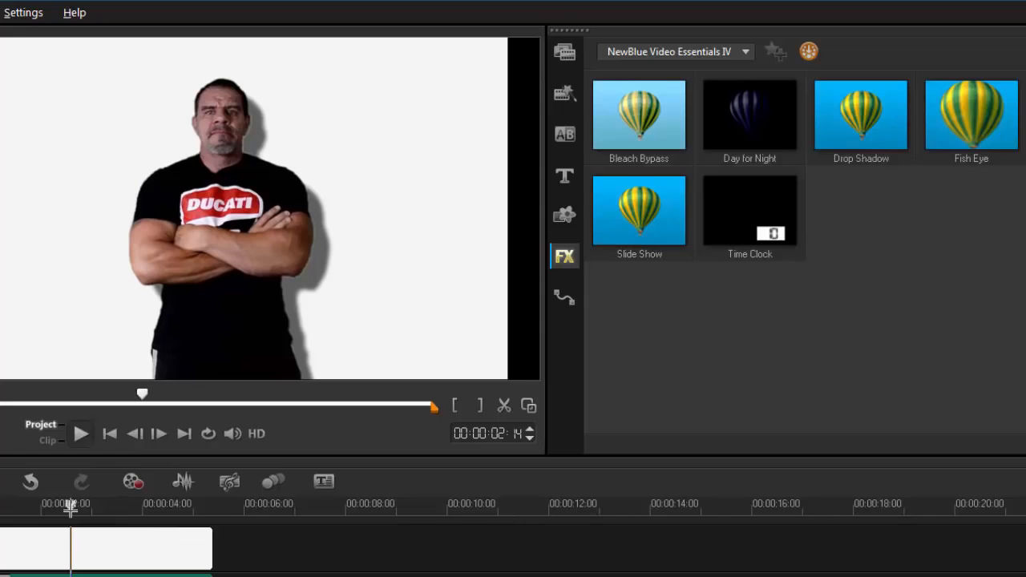